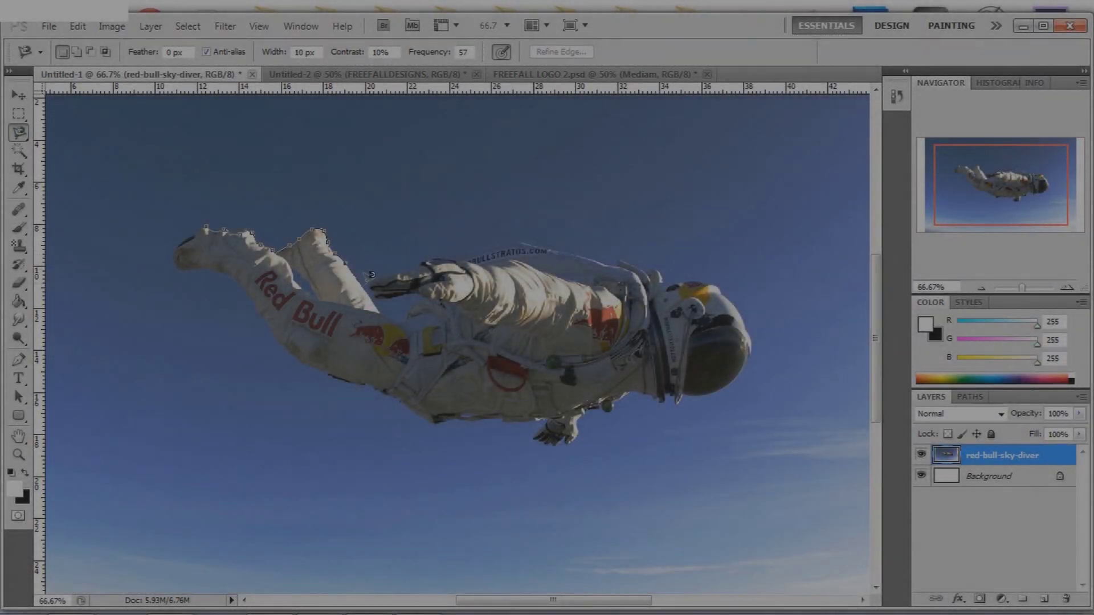
# Trace the Red Bull skydiver's outline along his back with the Magnetic Lasso.
pyautogui.moveTo(491, 221); pyautogui.dragTo(647, 257)
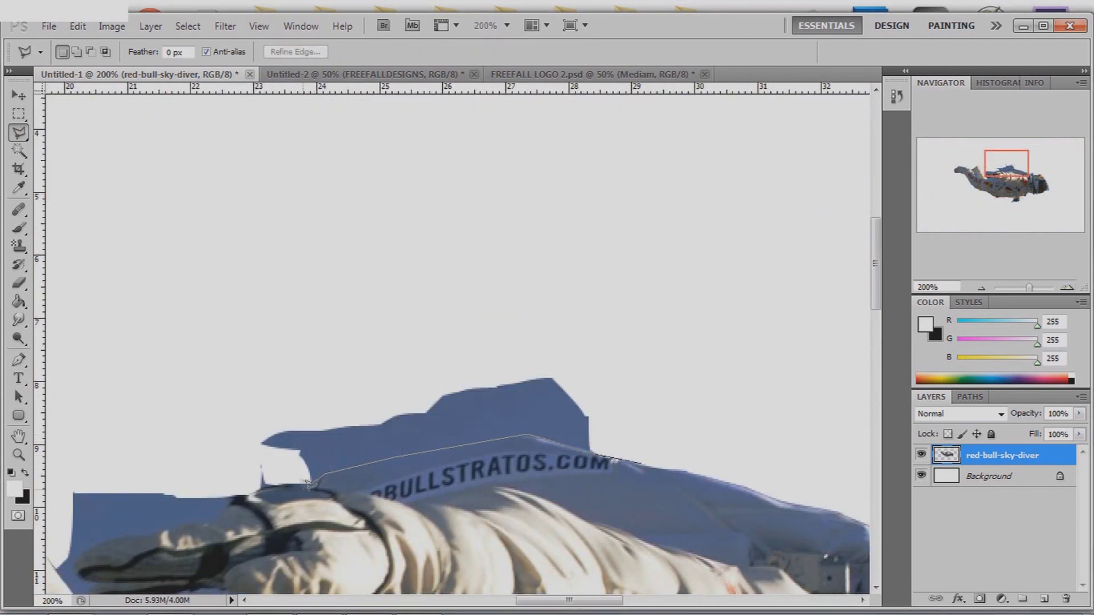
pyautogui.scroll(-2, 240, 496)
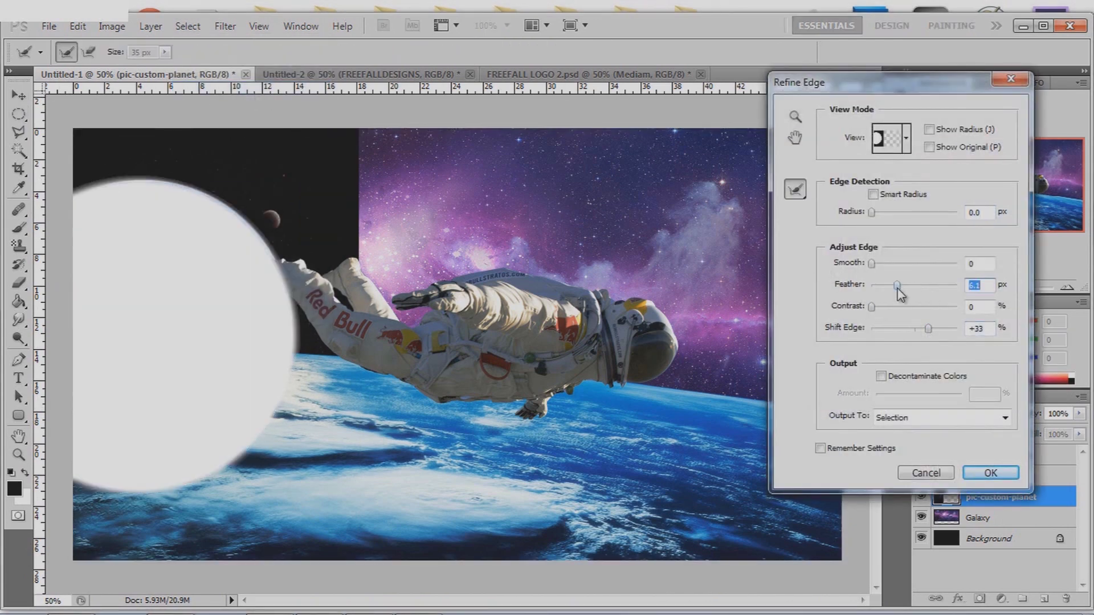
# Confirm the softened Refine Edge and shift the green background's hue to pink-purple.
pyautogui.click(997, 473)
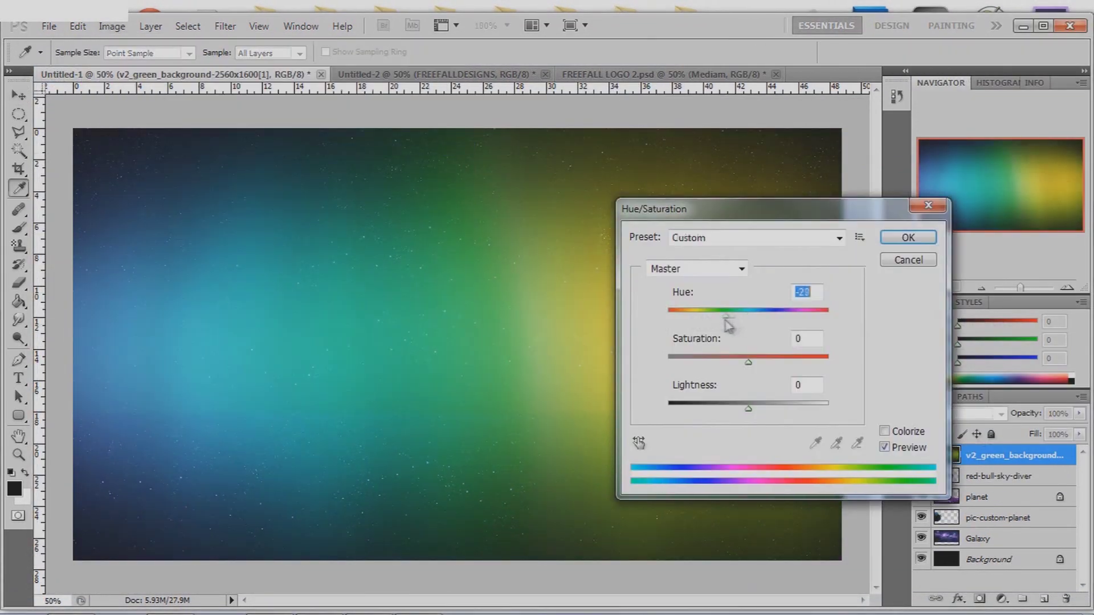
pyautogui.moveTo(807, 312); pyautogui.dragTo(812, 321)
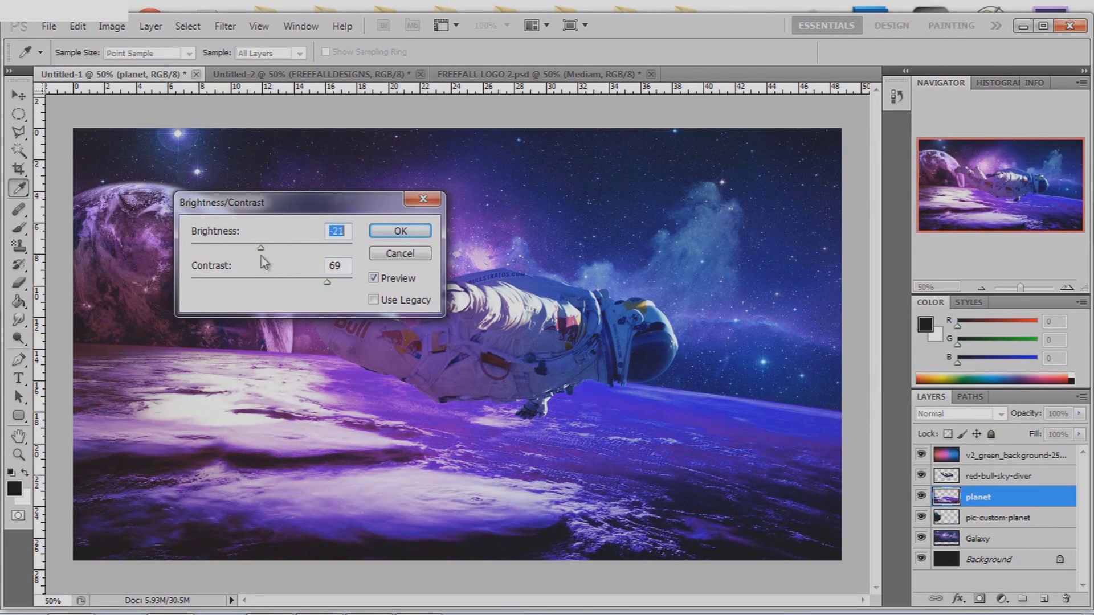
# Apply the Brightness/Contrast change, refine the flare selection edge, and set the soft brush.
pyautogui.click(401, 231)
pyautogui.press('l')
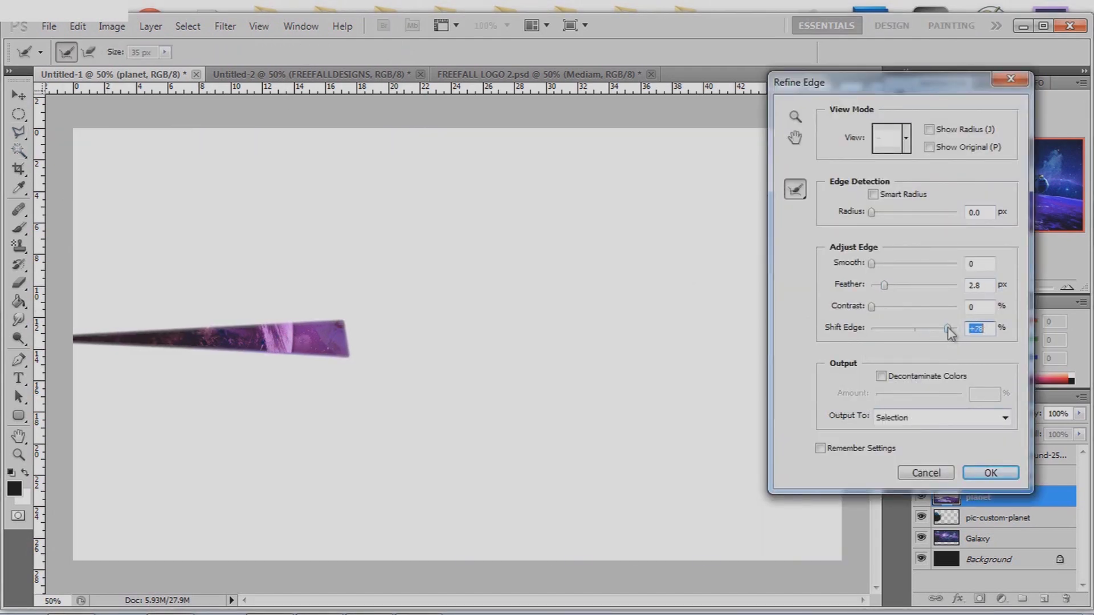
pyautogui.click(991, 473)
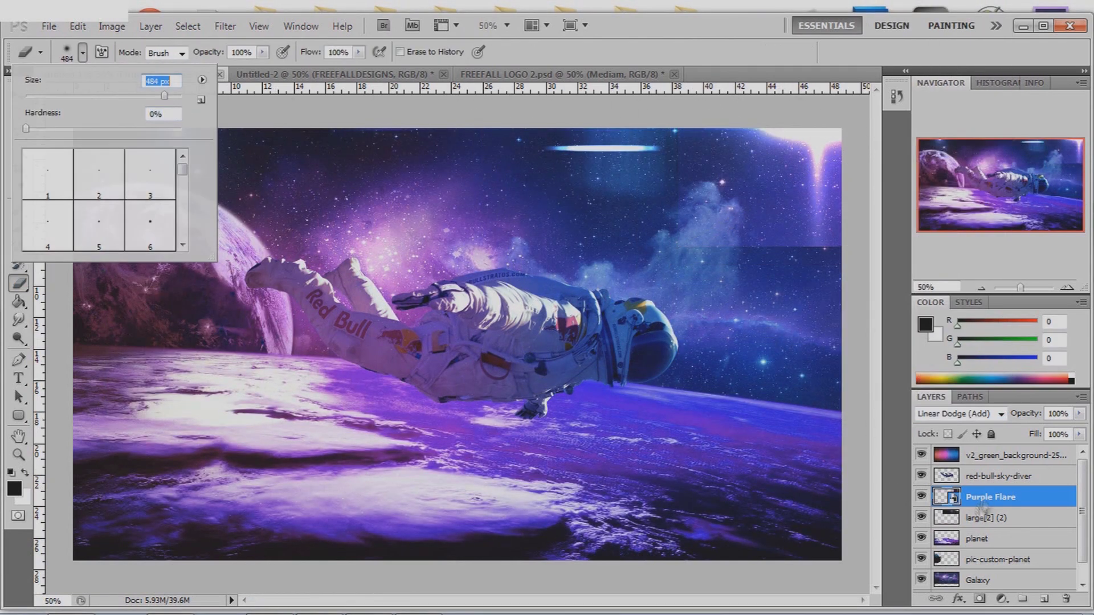
pyautogui.press('Return')
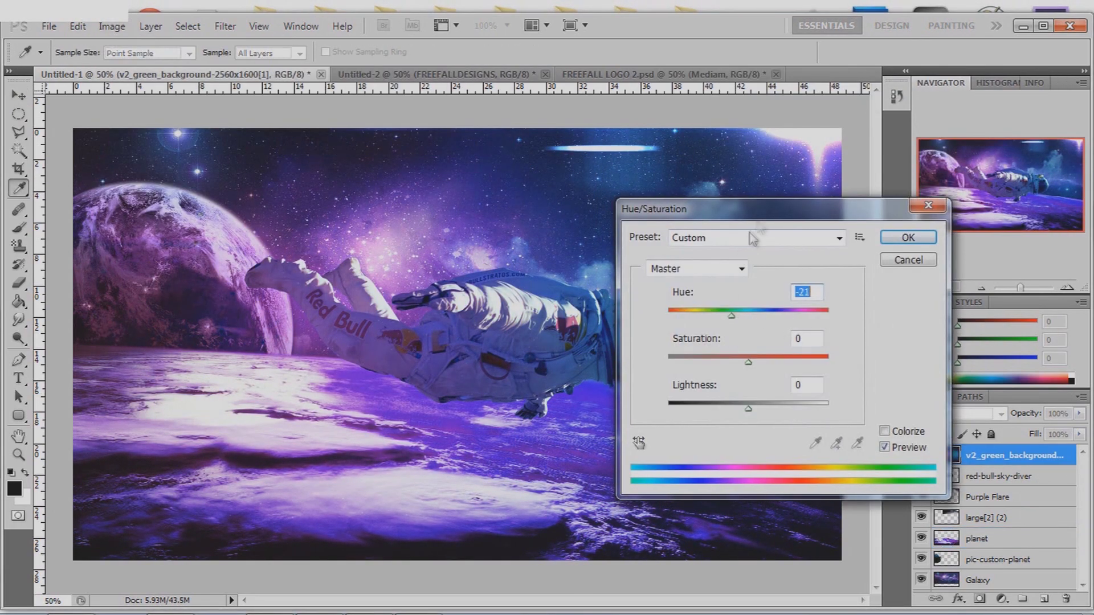
pyautogui.moveTo(764, 217); pyautogui.dragTo(647, 152)
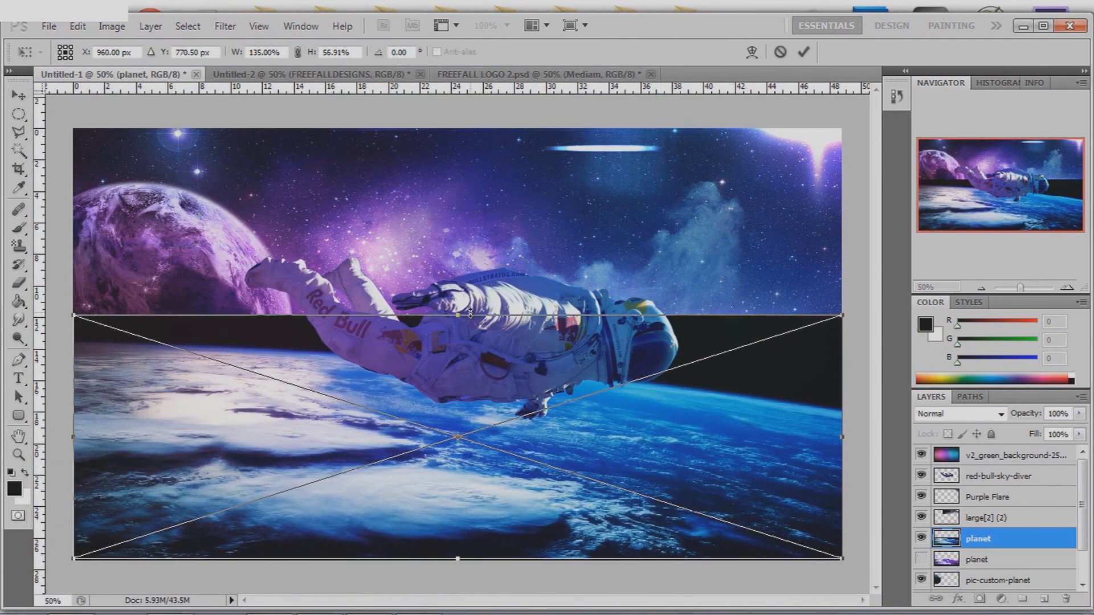
# Commit and rasterize planet.jpg, then cut it along the horizon with refined selection edges.
pyautogui.press('Return')
pyautogui.rightClick(968, 544)
pyautogui.click(964, 289)
pyautogui.press('l')
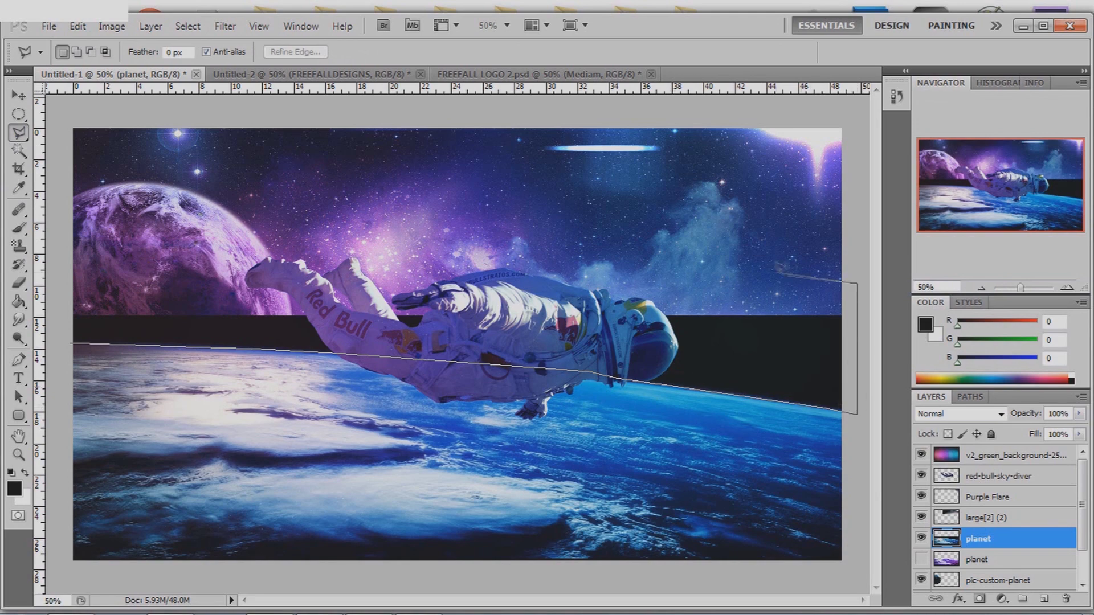
pyautogui.hotkey('ctrl', 'alt', 'r')
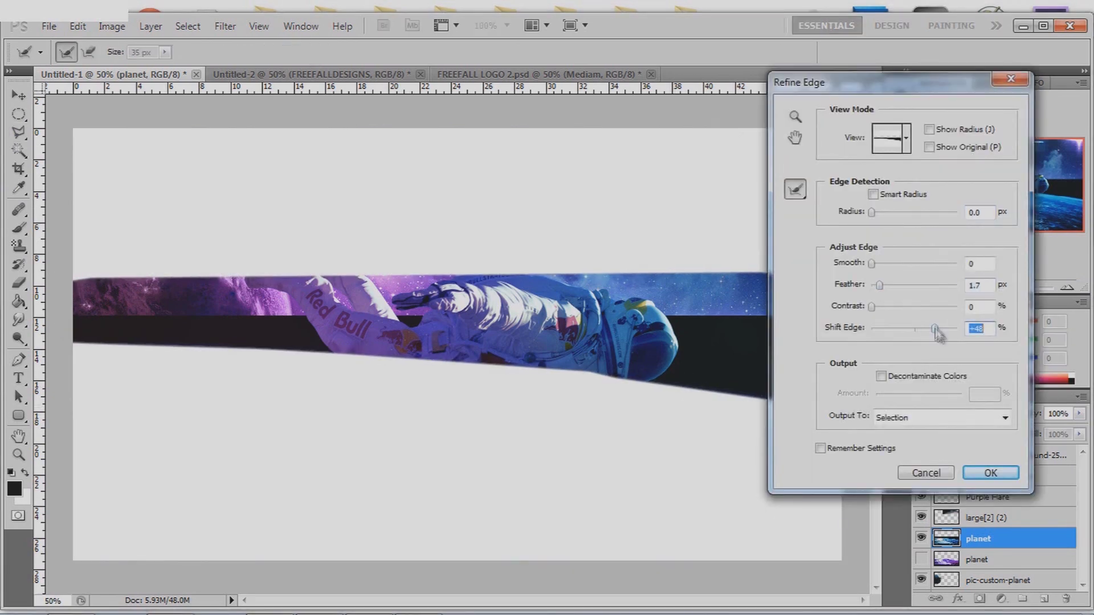
pyautogui.click(997, 474)
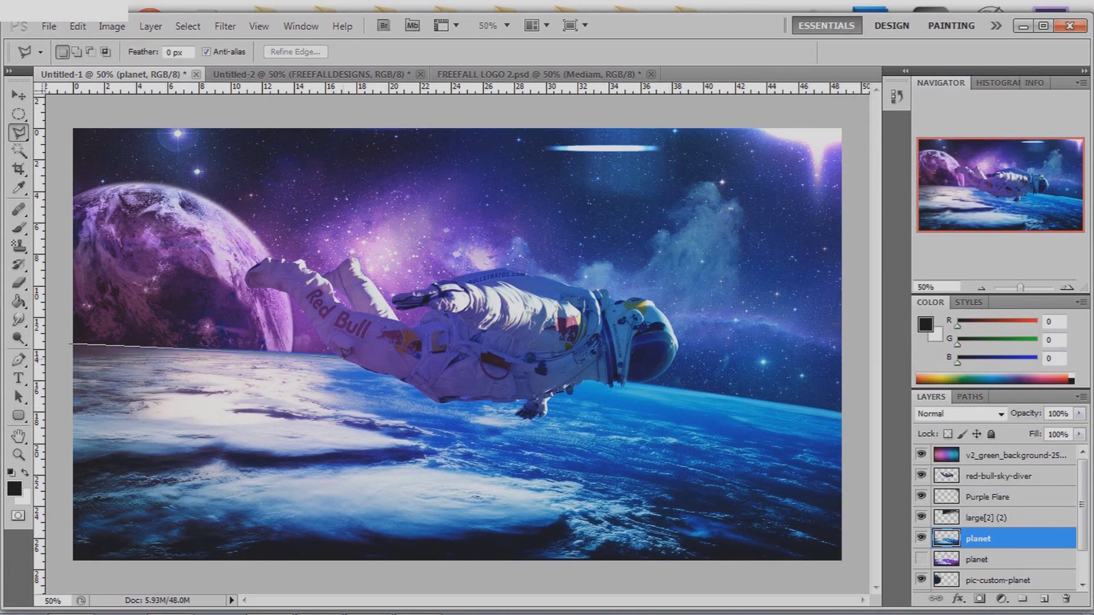
pyautogui.hotkey('ctrl', 'alt', 'r')
pyautogui.click(980, 471)
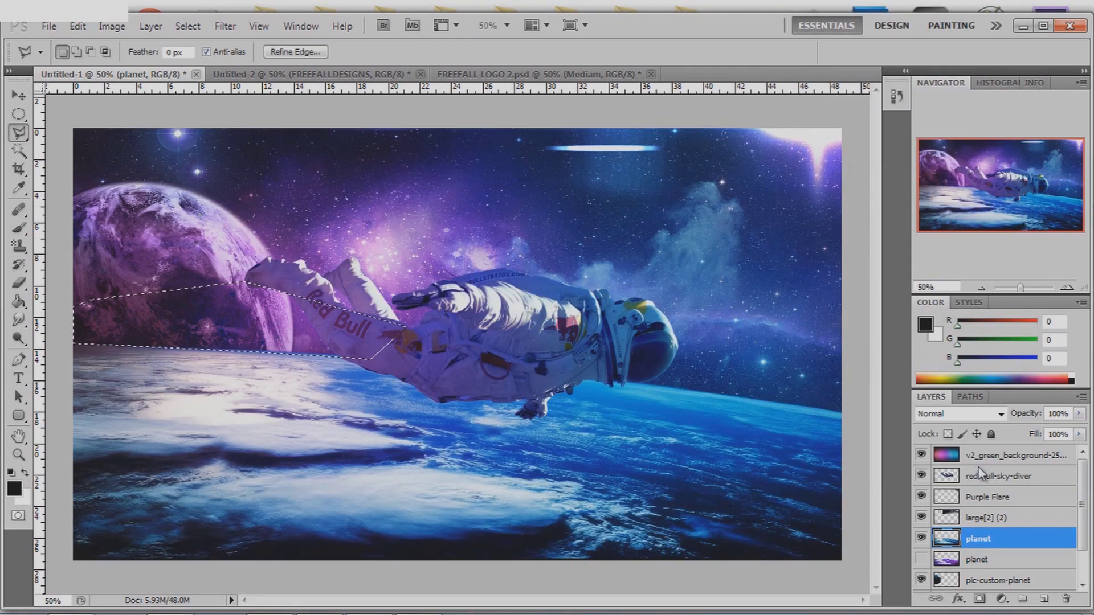
# Blend the new Earth in Luminosity and push its Color Balance shadows slightly toward blue.
pyautogui.click(960, 414)
pyautogui.click(961, 408)
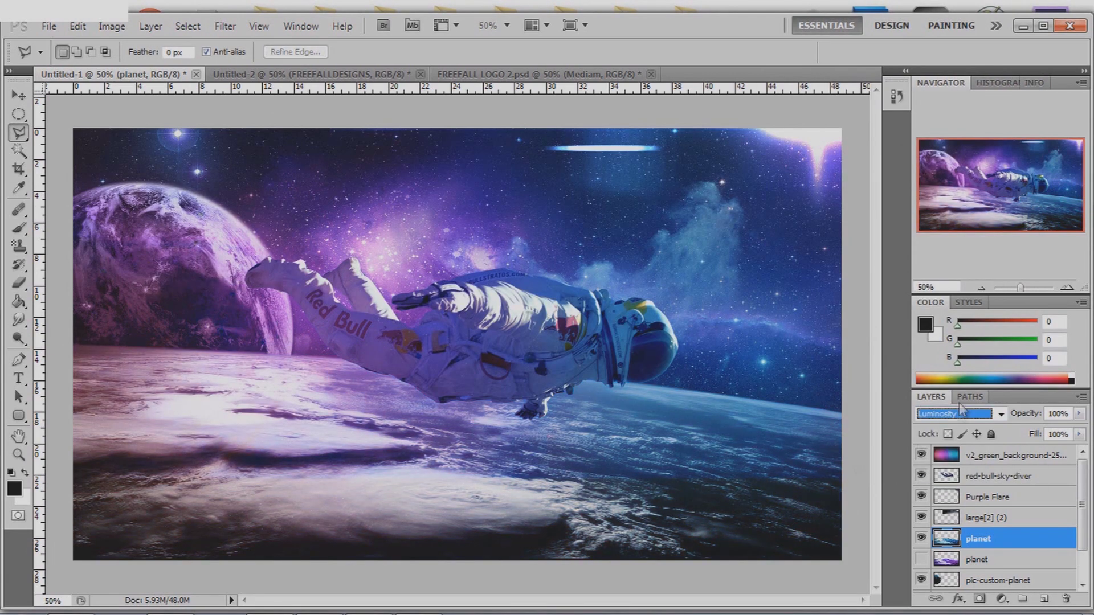
pyautogui.click(112, 27)
pyautogui.click(319, 164)
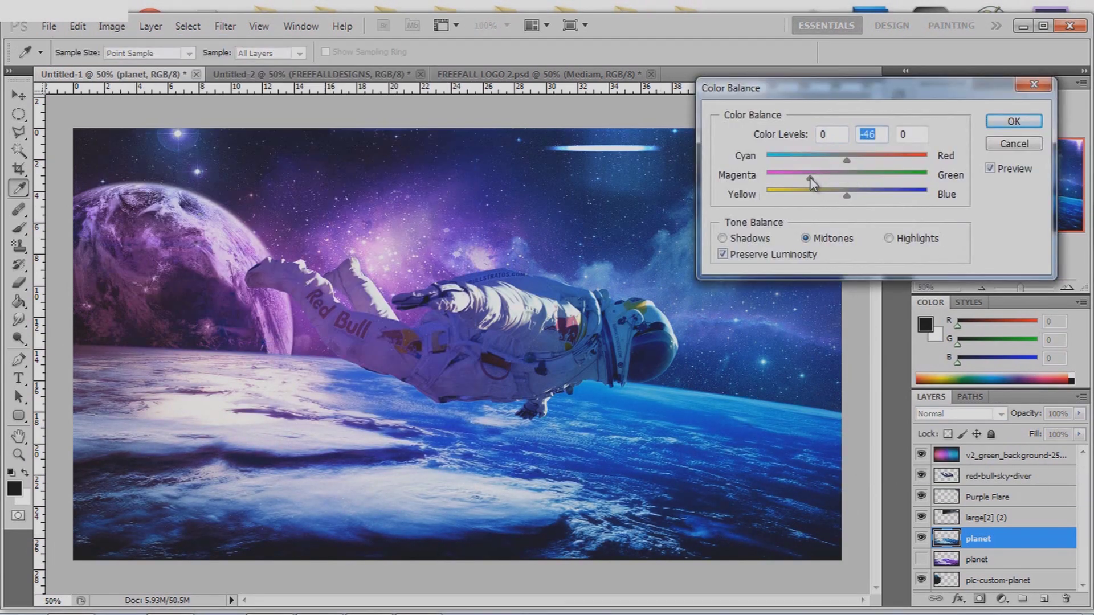
pyautogui.moveTo(847, 195); pyautogui.dragTo(858, 195)
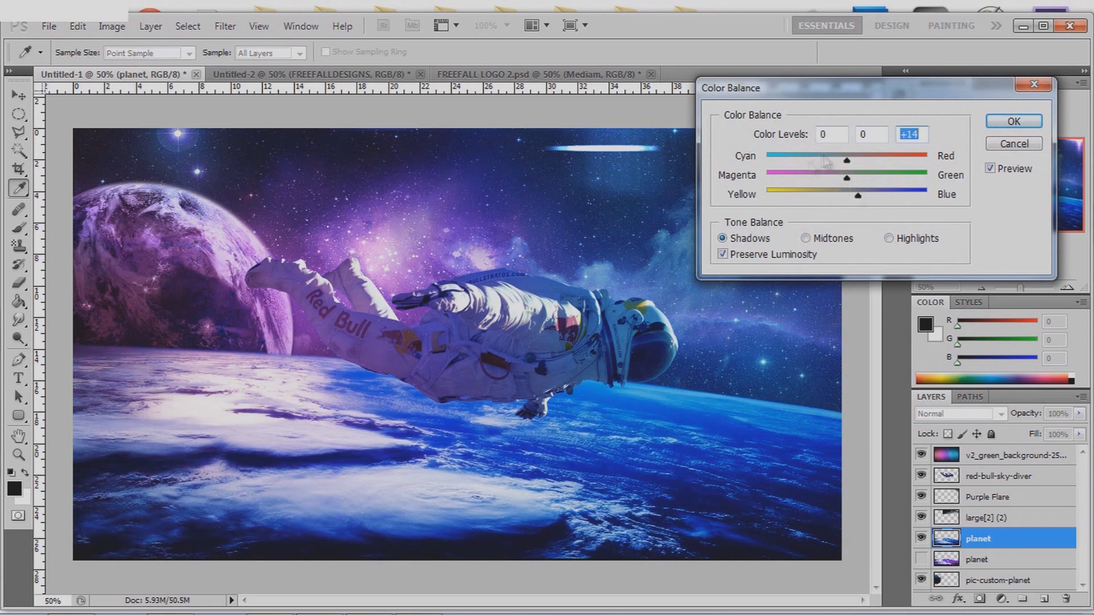
pyautogui.click(1004, 121)
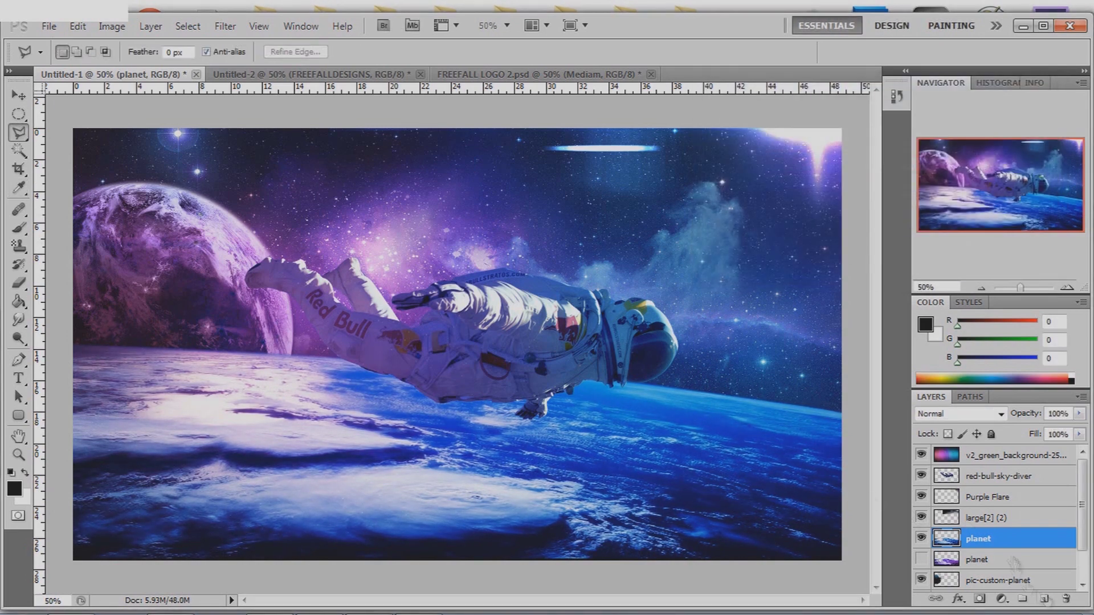
# Try blend modes, stacking order and lower fill for Layer 1's cyan horizon band.
pyautogui.click(960, 414)
pyautogui.click(946, 165)
pyautogui.moveTo(1034, 435); pyautogui.dragTo(1008, 434)
pyautogui.moveTo(992, 539); pyautogui.dragTo(996, 573)
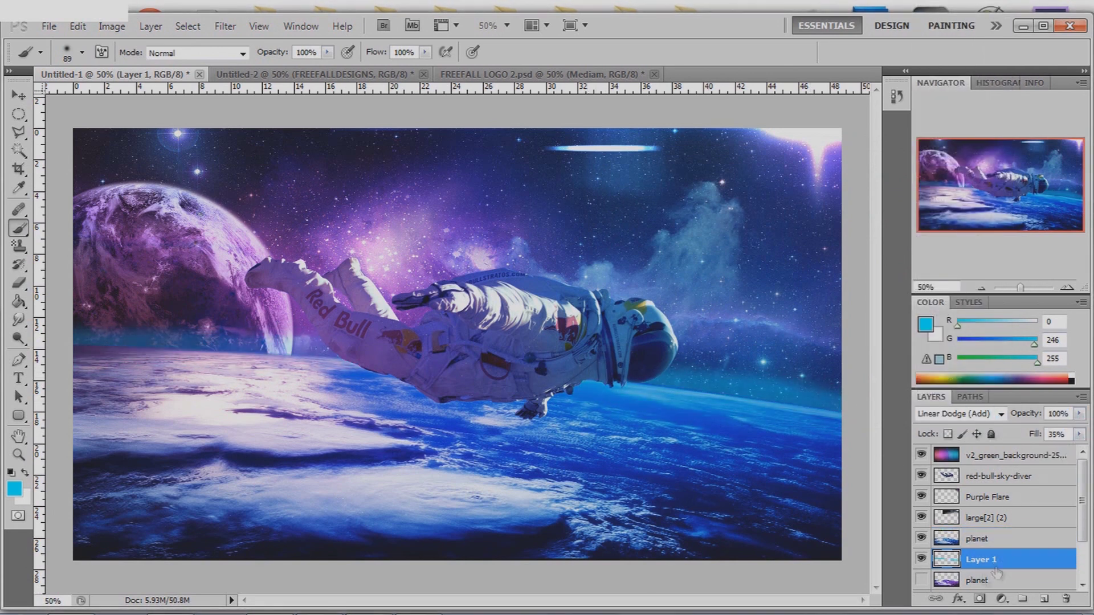
pyautogui.hotkey('ctrl', 'alt', 'z')
pyautogui.hotkey('ctrl', 'alt', 'z')
pyautogui.click(960, 413)
pyautogui.click(969, 390)
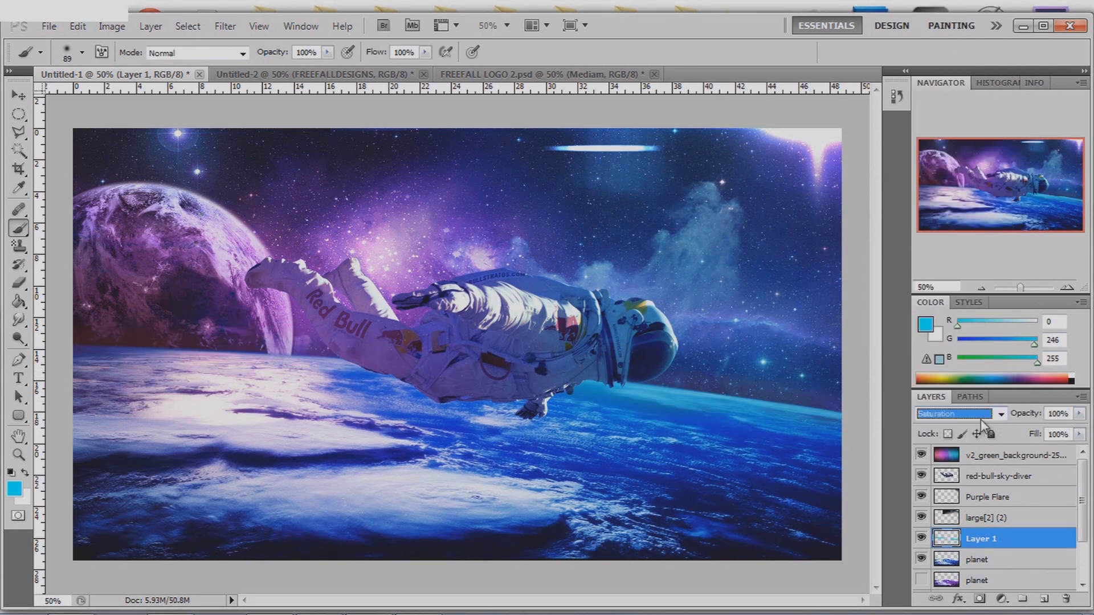
pyautogui.press('Up')
pyautogui.press('Up')
pyautogui.press('Up')
pyautogui.press('Up')
pyautogui.press('Up')
pyautogui.press('Up')
pyautogui.press('Up')
pyautogui.press('Up')
pyautogui.press('Up')
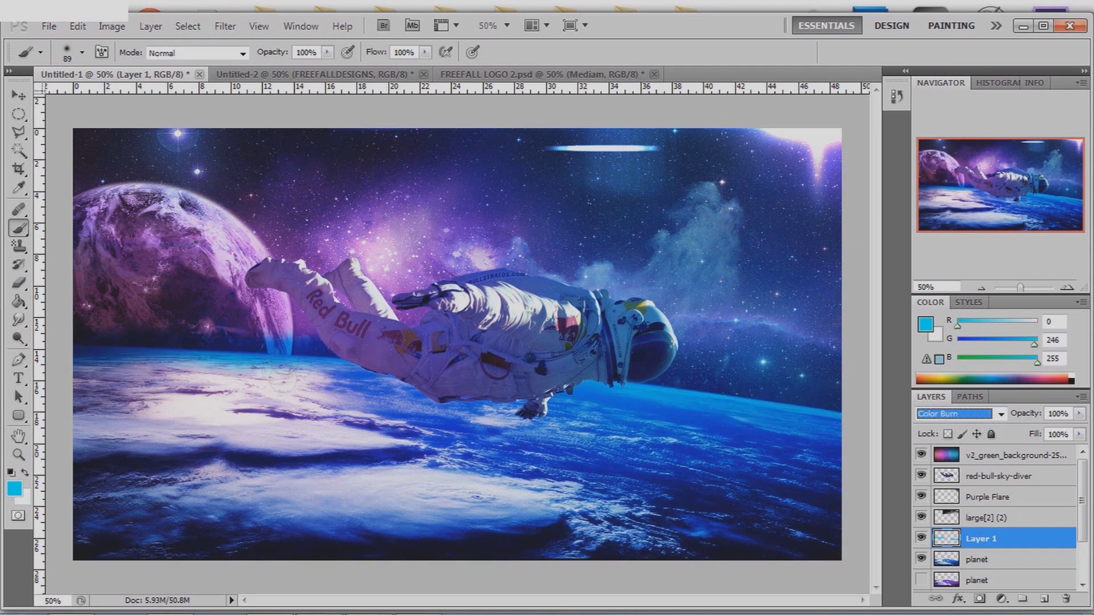
# Paint a vivid purple glow along the horizon on Layer 2, blended in Color Burn.
pyautogui.click(19, 228)
pyautogui.click(15, 488)
pyautogui.press('Return')
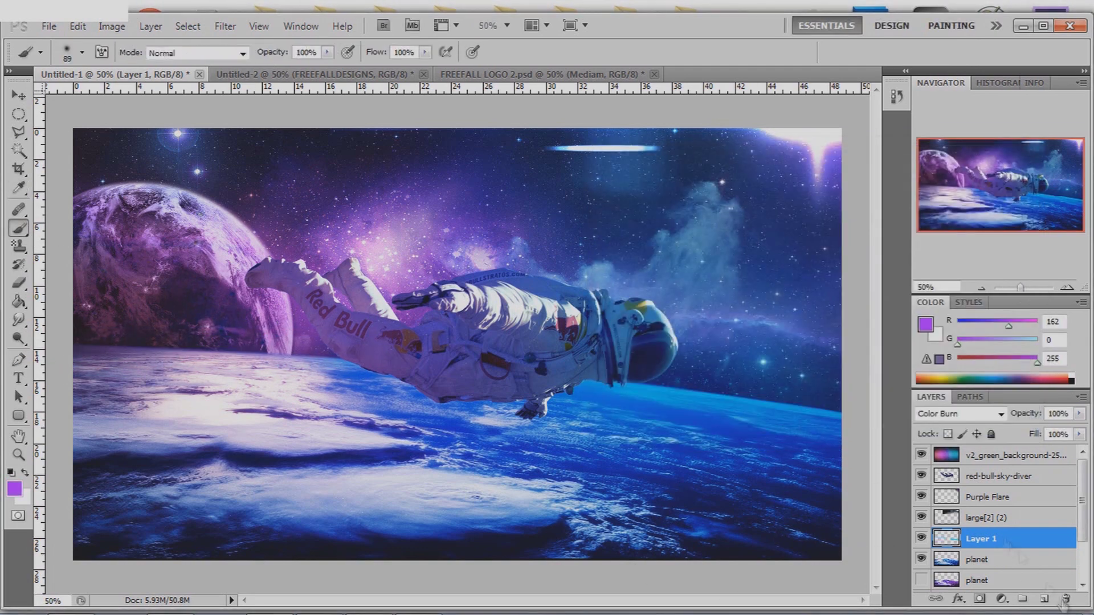
pyautogui.moveTo(336, 368); pyautogui.dragTo(80, 379)
pyautogui.press('e')
pyautogui.click(960, 414)
pyautogui.click(940, 74)
pyautogui.press('v')
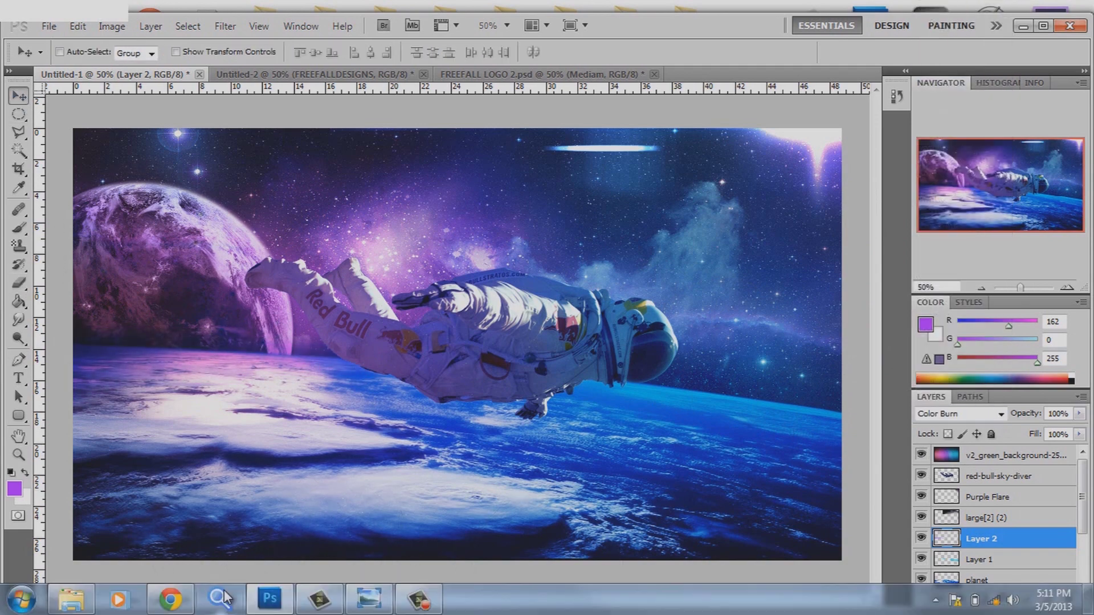
pyautogui.click(220, 598)
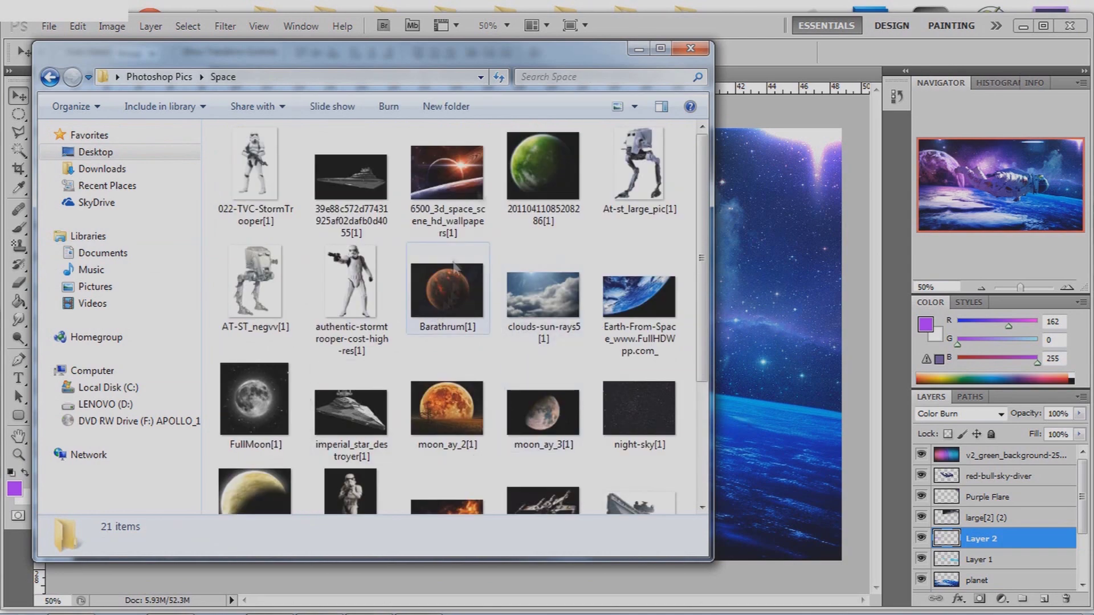
# Commit the green planet, blend it in Luminosity, and select its round disc with refined edges.
pyautogui.press('Return')
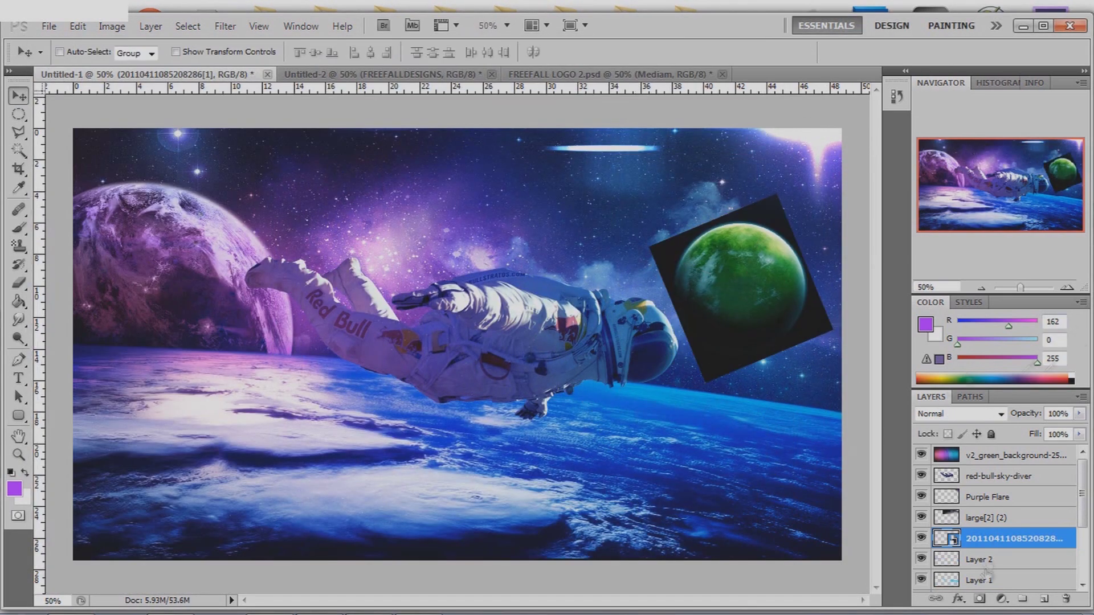
pyautogui.click(960, 414)
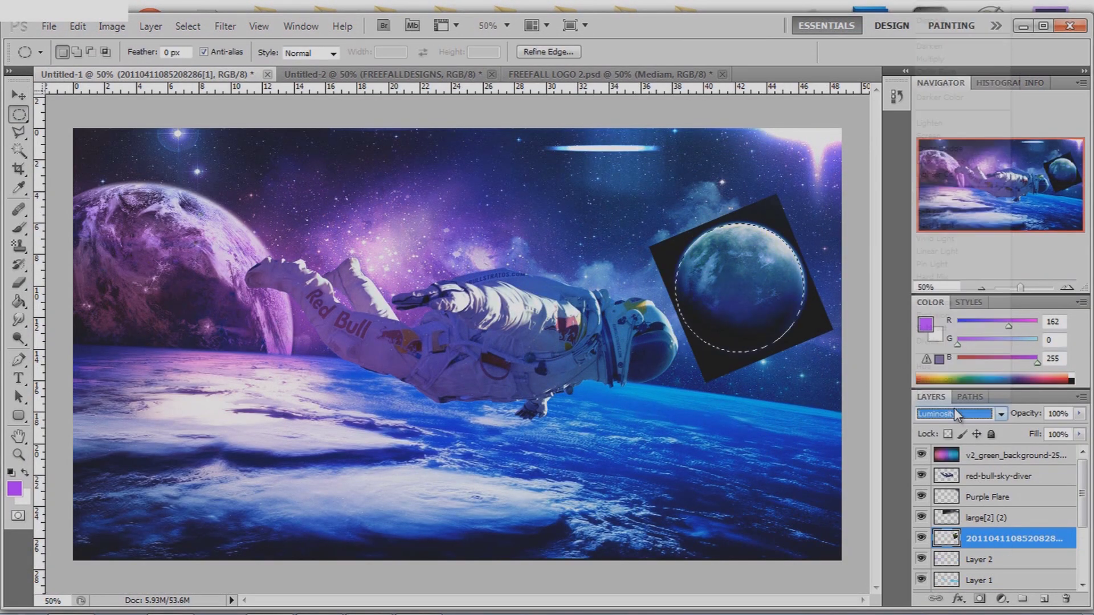
pyautogui.click(187, 26)
pyautogui.click(205, 153)
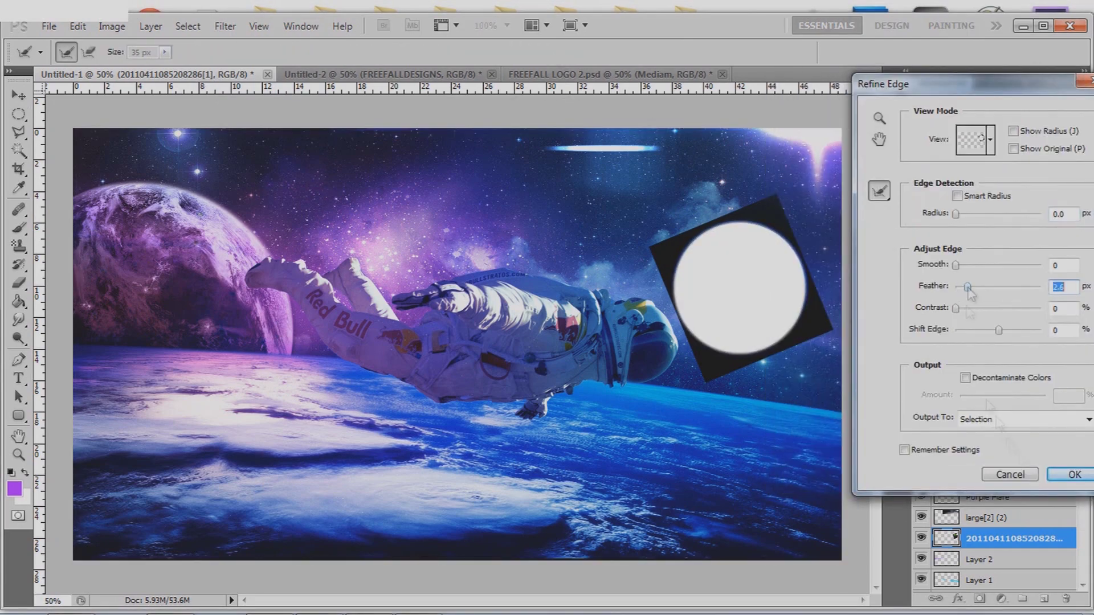
pyautogui.click(990, 473)
pyautogui.hotkey('ctrl', 'alt', '0')
pyautogui.hscroll(5, 455, 342)
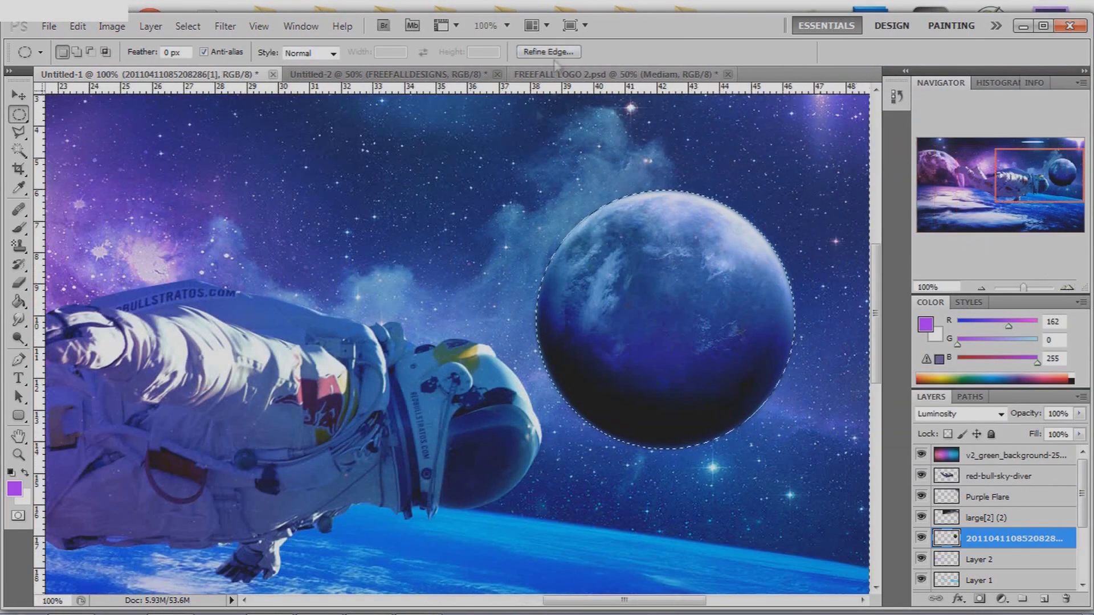
pyautogui.hotkey('ctrl', 'alt', 'r')
pyautogui.click(1069, 478)
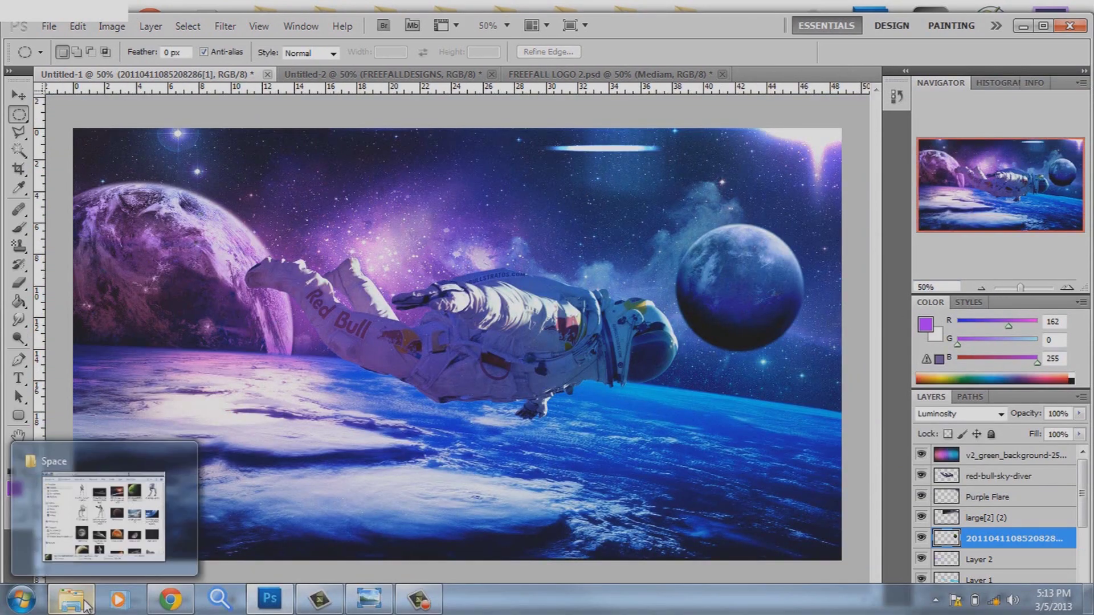
# Duplicate the blue planet layer and shrink the copy into a small moon beside it.
pyautogui.click(122, 594)
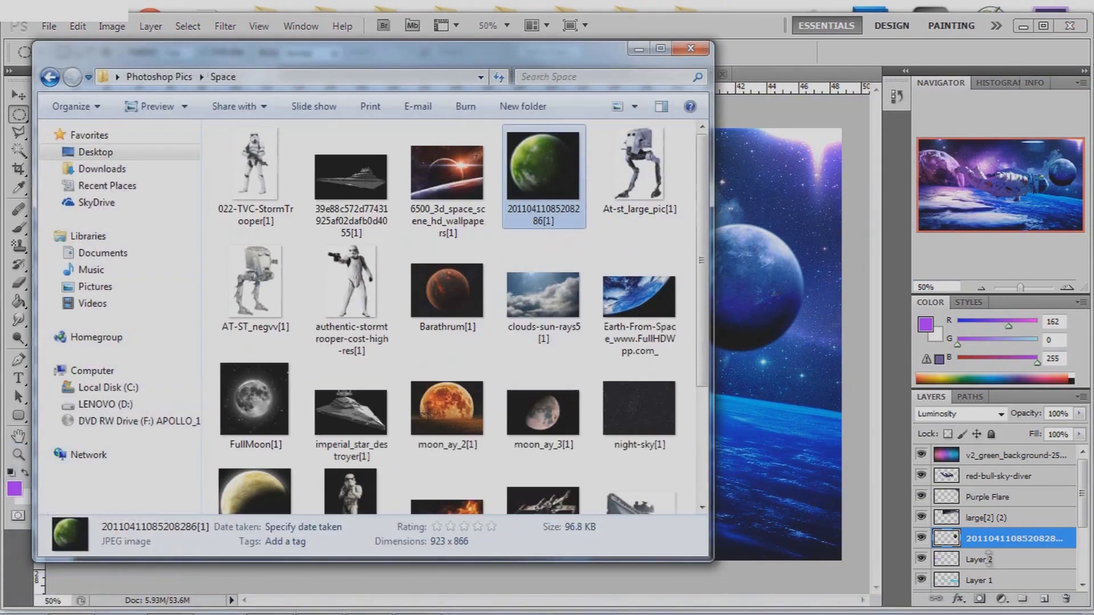
pyautogui.press('Return')
pyautogui.click(78, 26)
pyautogui.click(112, 323)
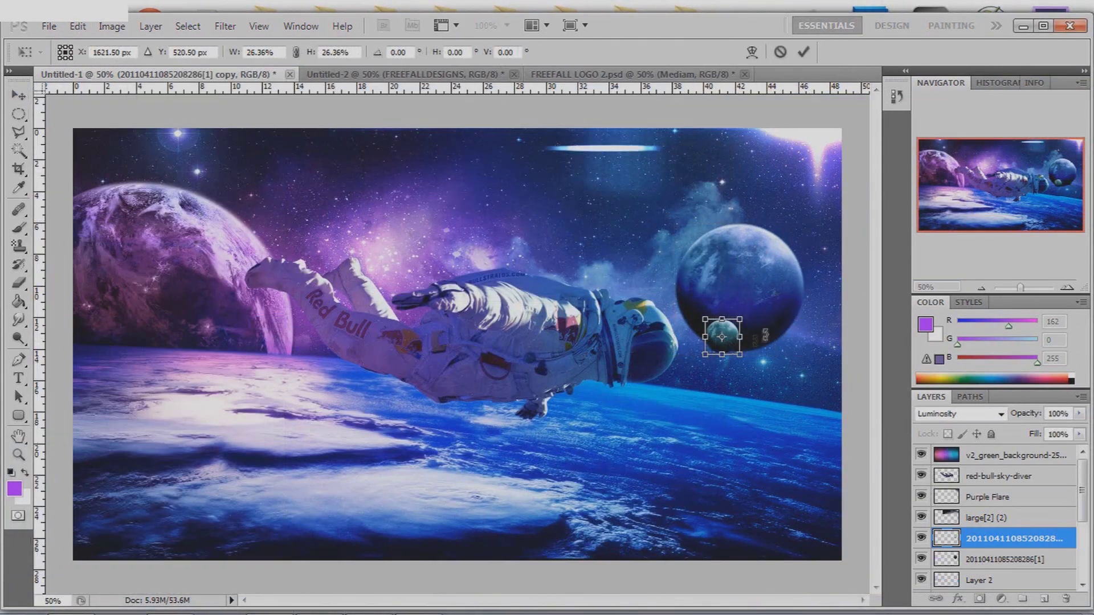
pyautogui.press('Return')
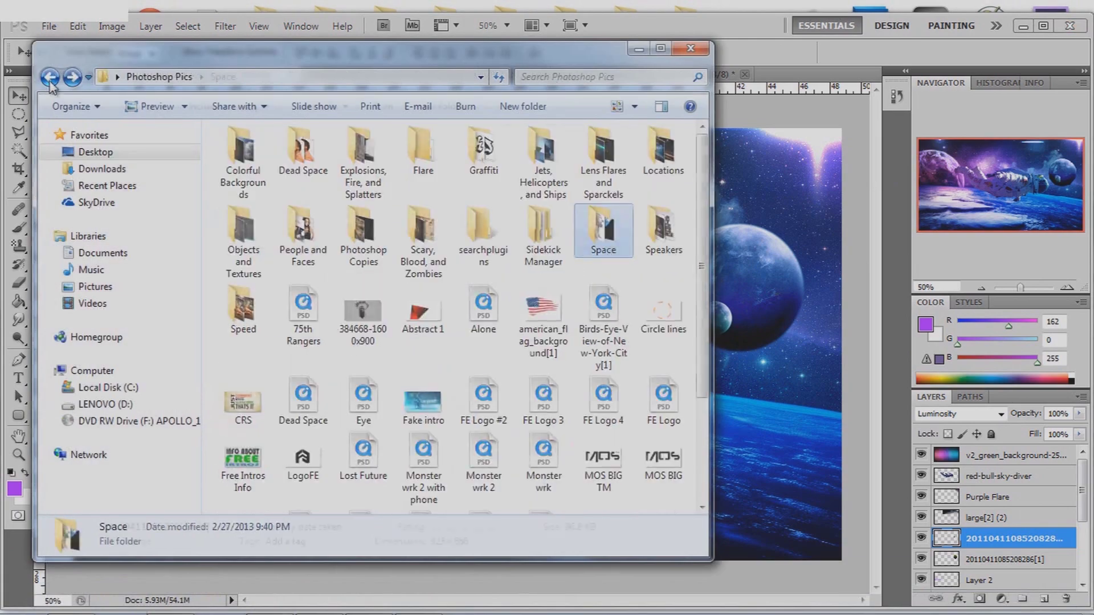
# Bring a lens flare image from the Lens Flares and Sparckels folder into the composite.
pyautogui.doubleClick(598, 160)
pyautogui.scroll(-3, 545, 160)
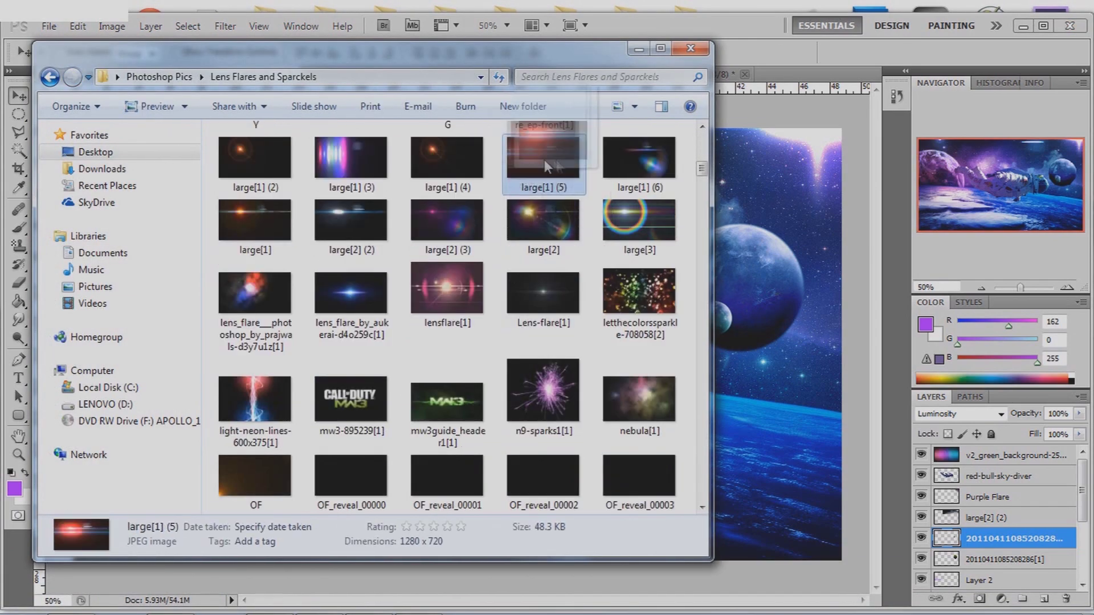
pyautogui.scroll(3, 545, 160)
pyautogui.moveTo(545, 160); pyautogui.dragTo(458, 345)
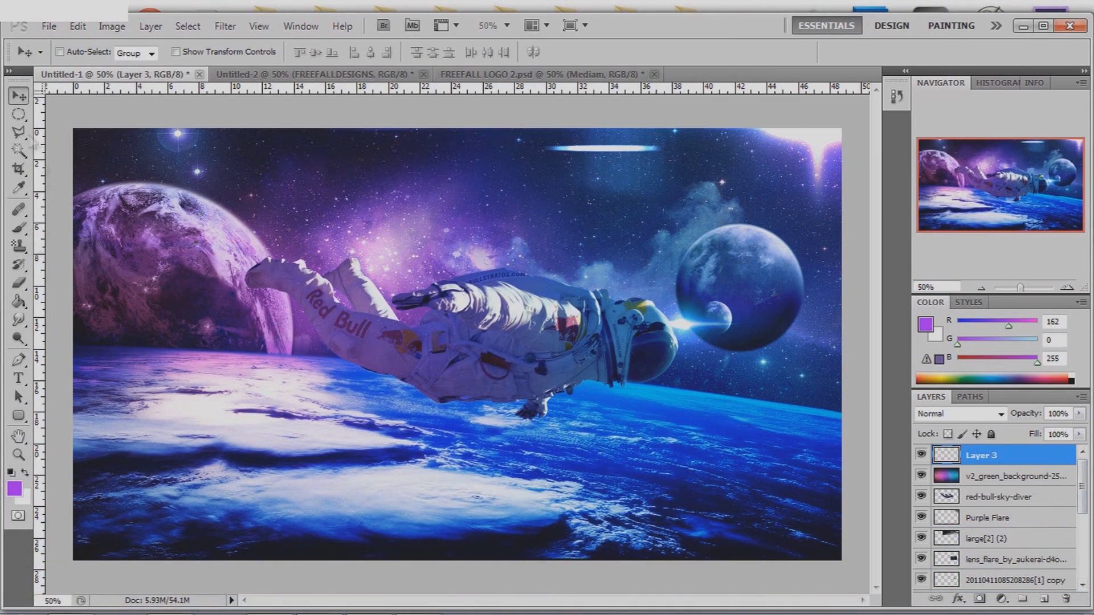
# Draw a purple-to-blue gradient layer, then add and duplicate a thin black bar along the top.
pyautogui.click(19, 302)
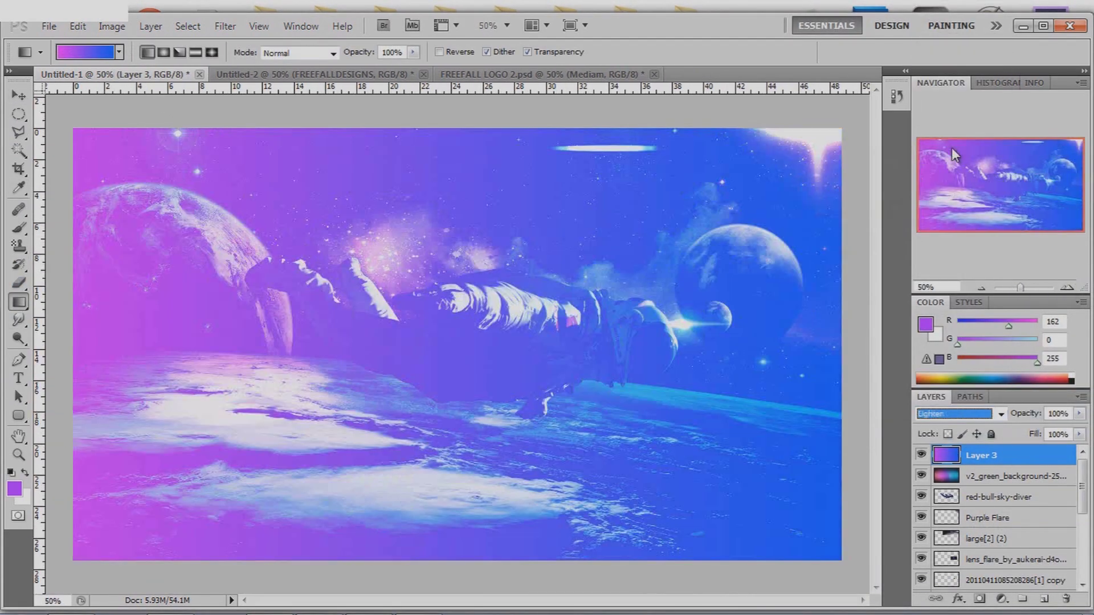
pyautogui.press('Down')
pyautogui.press('Down')
pyautogui.press('Down')
pyautogui.press('Down')
pyautogui.press('Down')
pyautogui.press('Down')
pyautogui.press('Down')
pyautogui.press('Down')
pyautogui.press('Down')
pyautogui.press('Down')
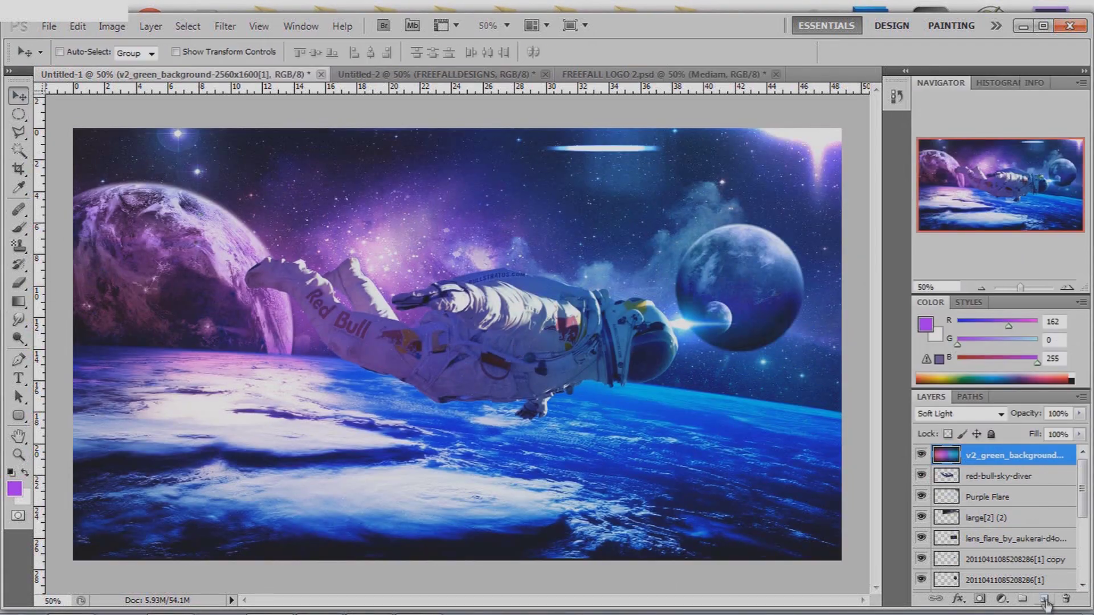
pyautogui.click(1045, 600)
pyautogui.press('m')
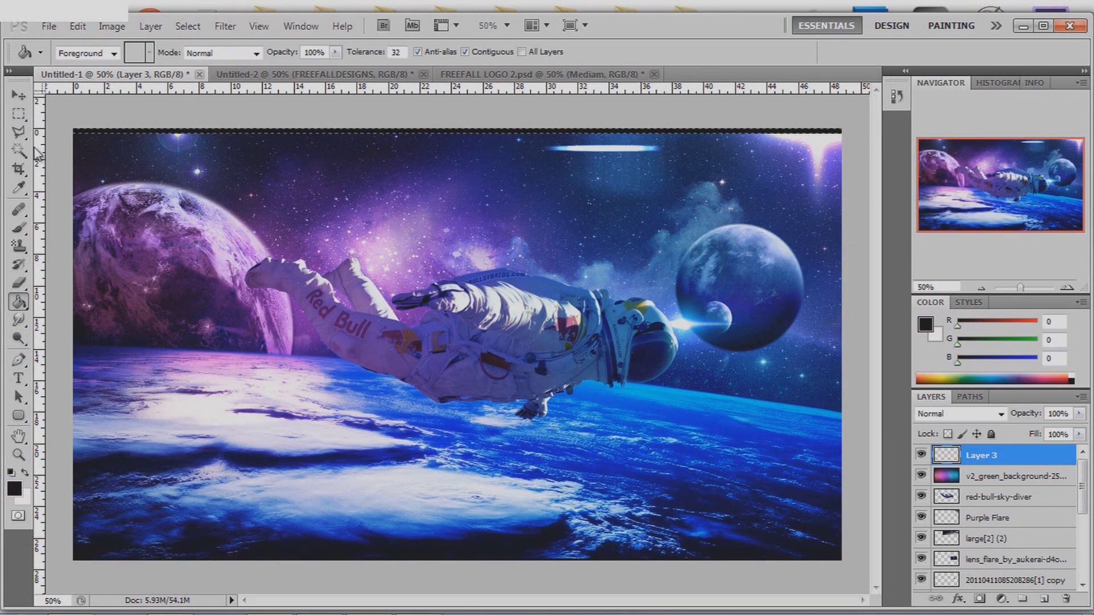
pyautogui.hotkey('alt', 'l')
pyautogui.press('d')
pyautogui.press('Return')
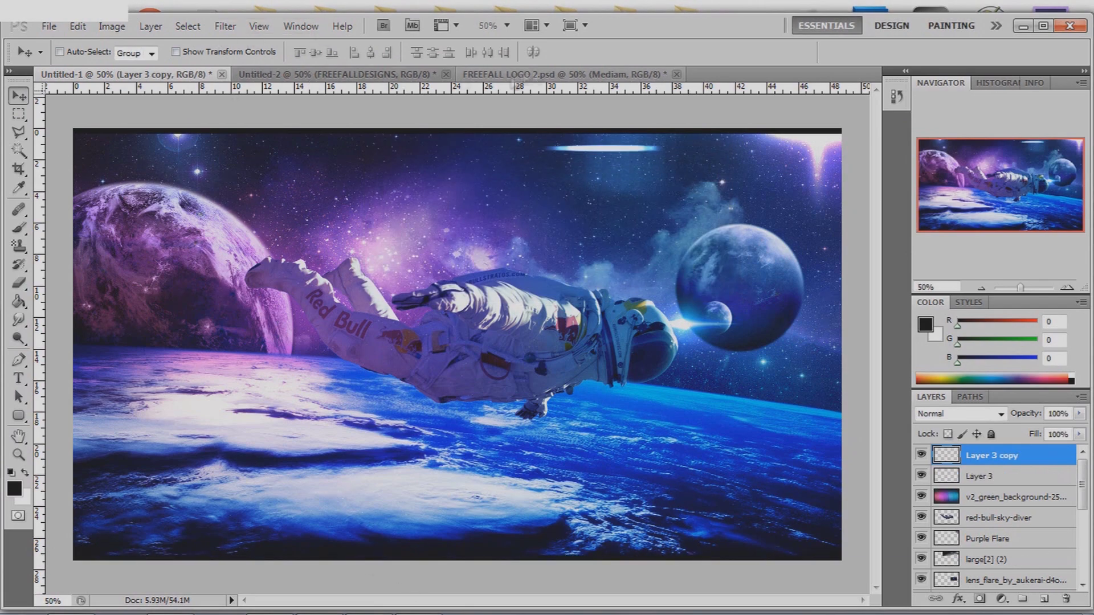
pyautogui.click(541, 74)
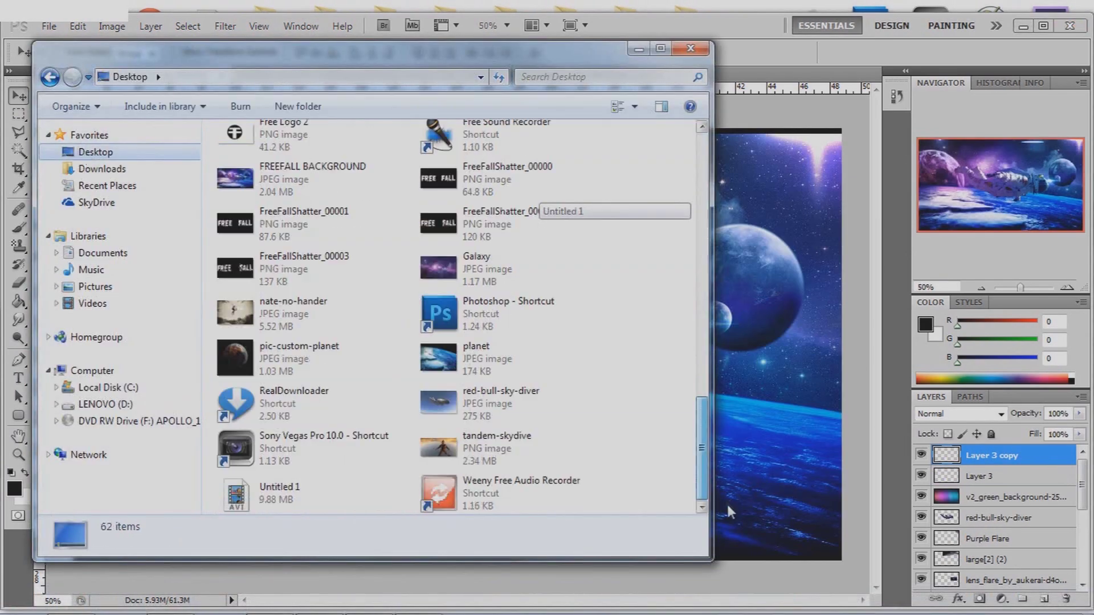
# Commit the T logo and type FREEFALLDESIGNS beside it at the bottom-left.
pyautogui.press('Return')
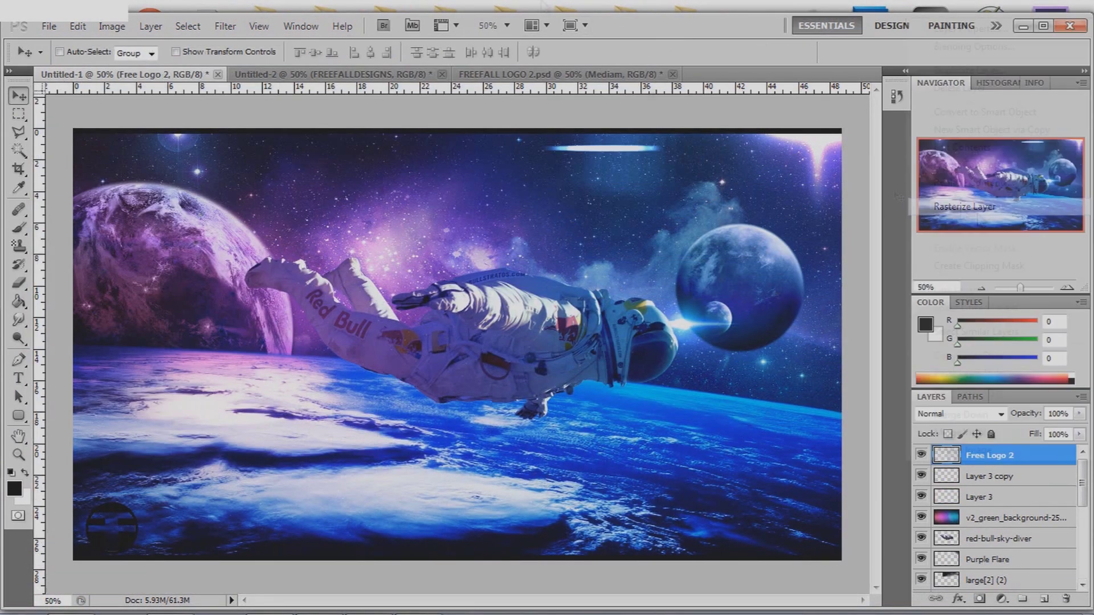
pyautogui.scroll(2, 114, 550)
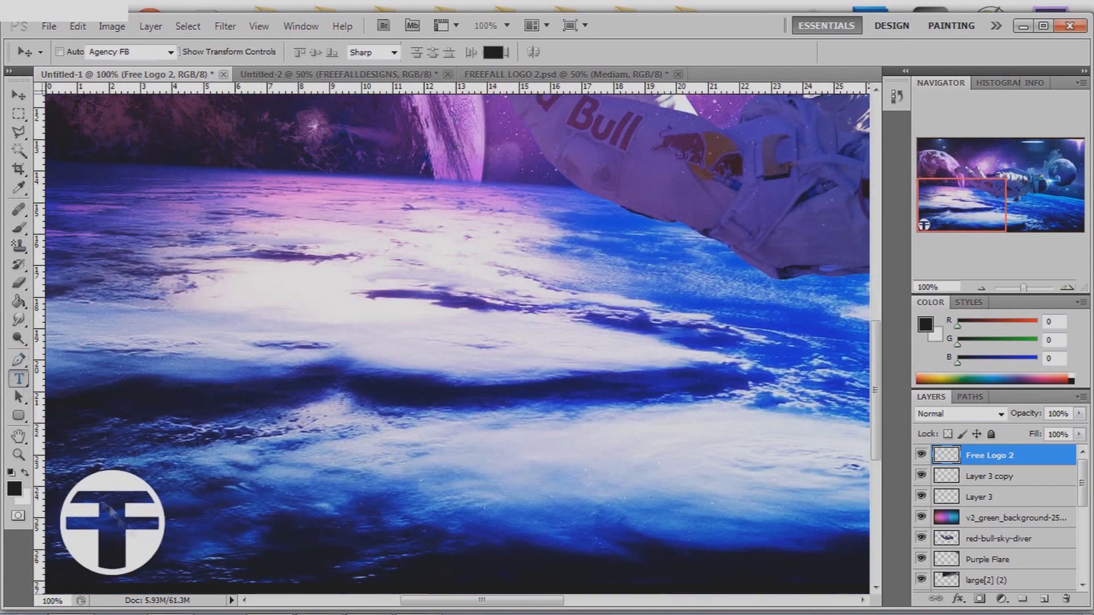
pyautogui.click(182, 573)
pyautogui.write('FREEFALLDESIGNS')
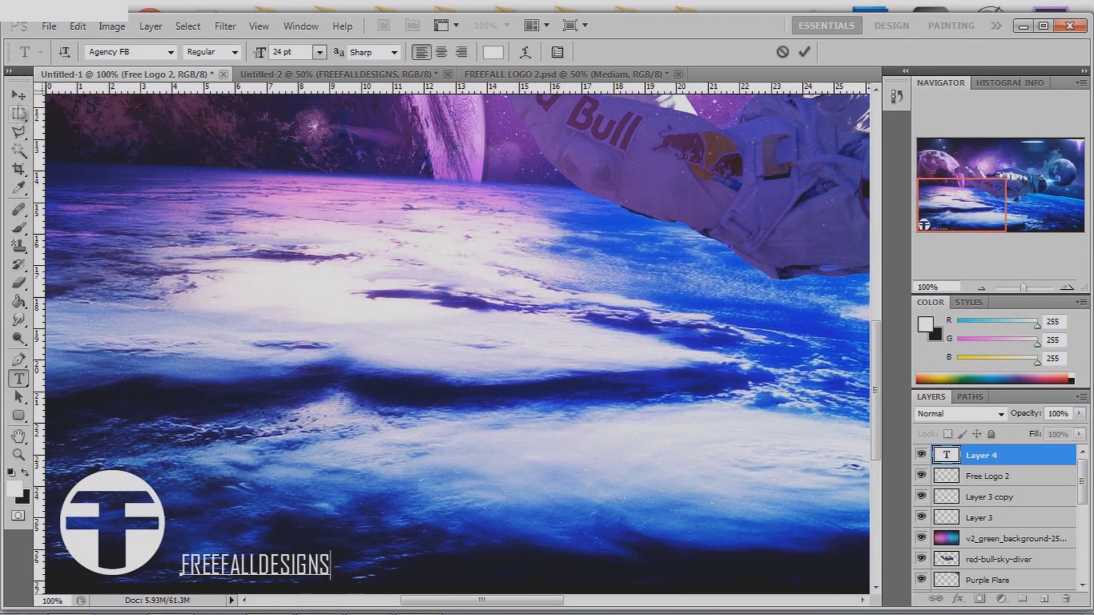
pyautogui.click(19, 95)
pyautogui.moveTo(228, 567); pyautogui.dragTo(212, 531)
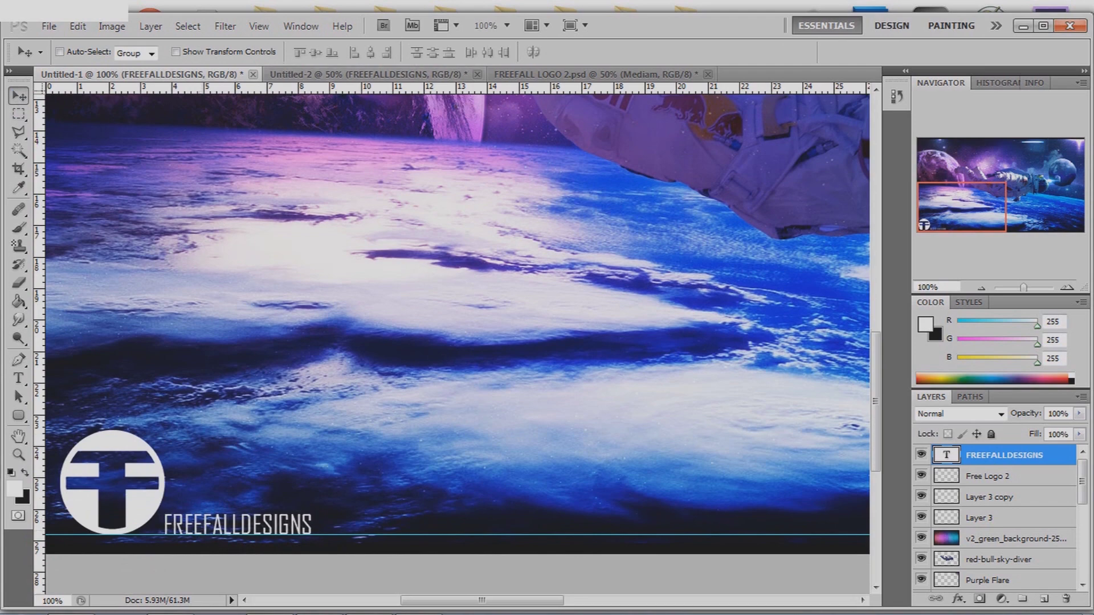
pyautogui.hotkey('ctrl', '+')
pyautogui.hotkey('ctrl', '+')
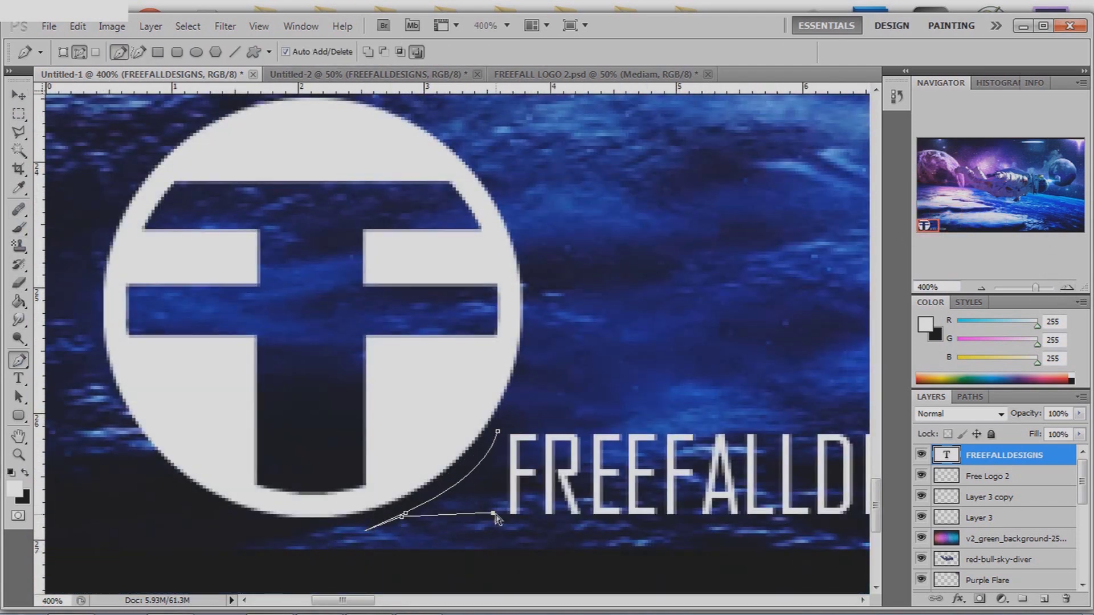
# Load the swoosh Pen path as a selection, fill it white, and erase the excess.
pyautogui.press('v')
pyautogui.click(970, 397)
pyautogui.rightClick(1023, 413)
pyautogui.press('Escape')
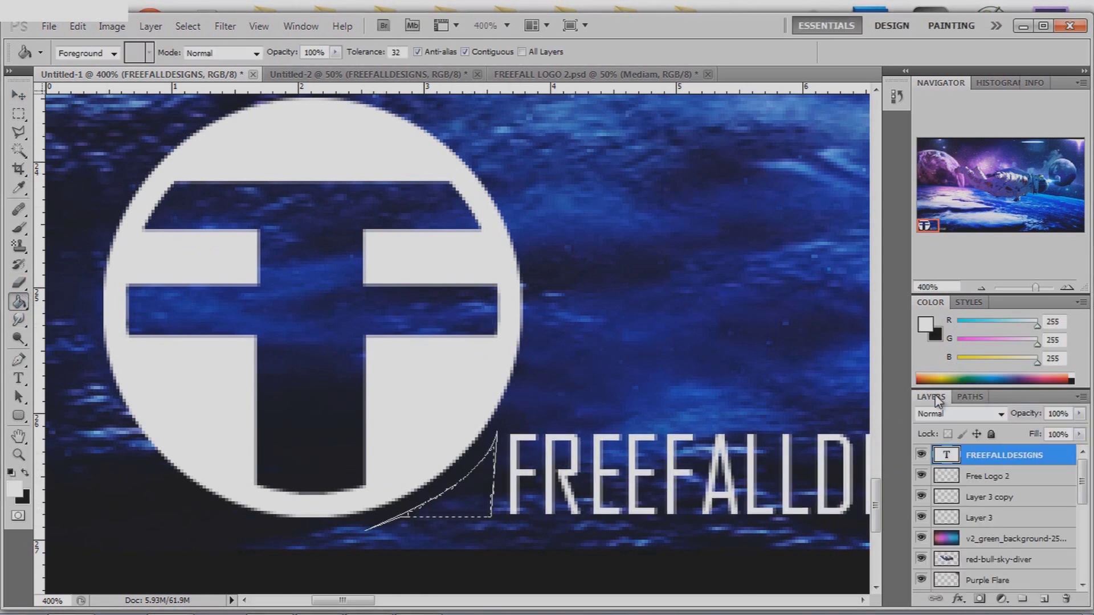
pyautogui.hotkey('ctrl', 'd')
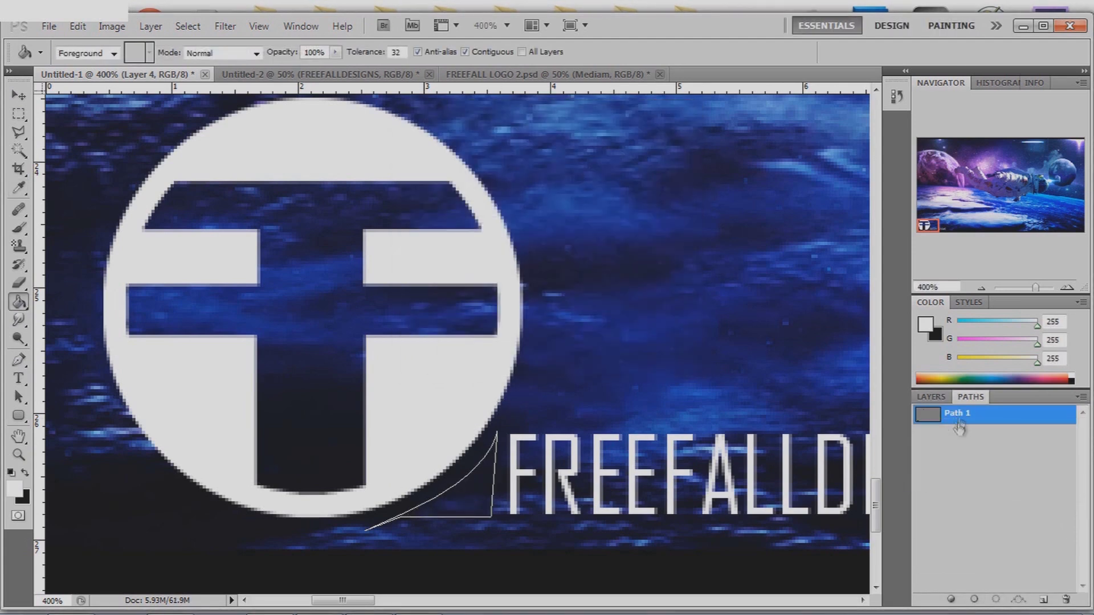
pyautogui.click(965, 433)
pyautogui.press('e')
pyautogui.click(83, 53)
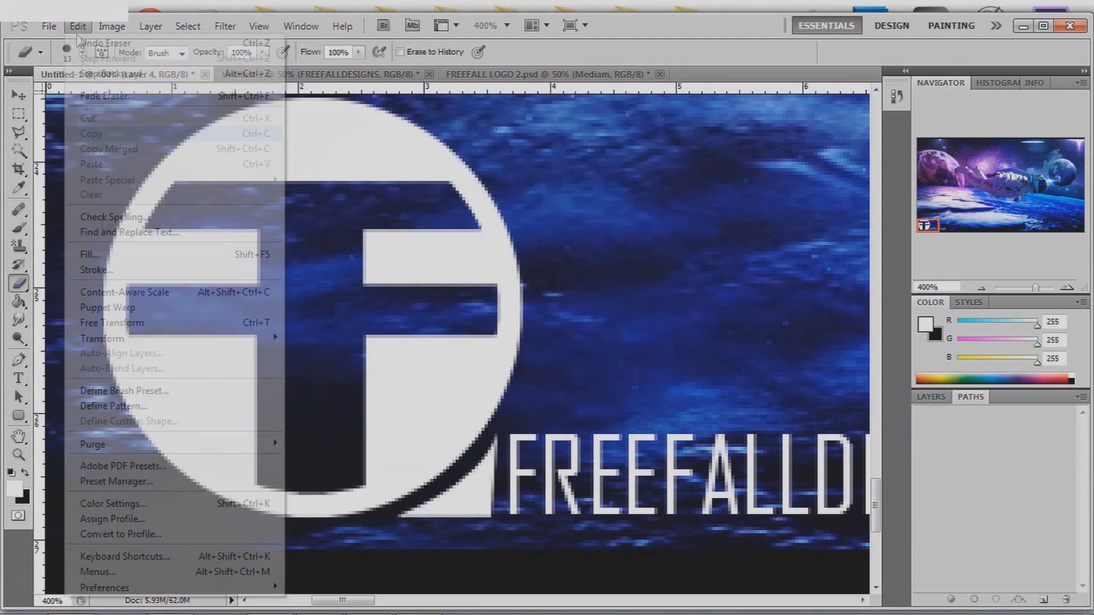